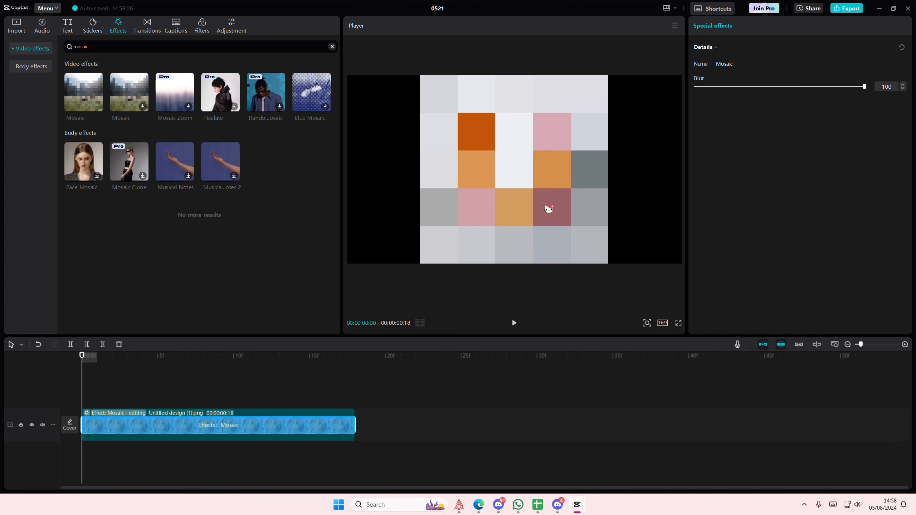
Select the mosaic image clip and shift the picture horizontally in the preview to about X -959
left_click(170, 414)
left_click(127, 434)
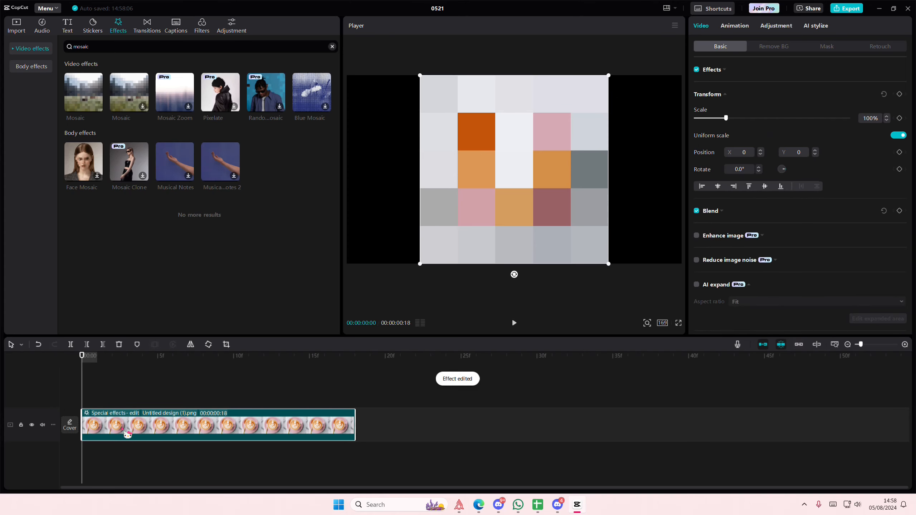
left_click_drag(466, 199, 387, 200)
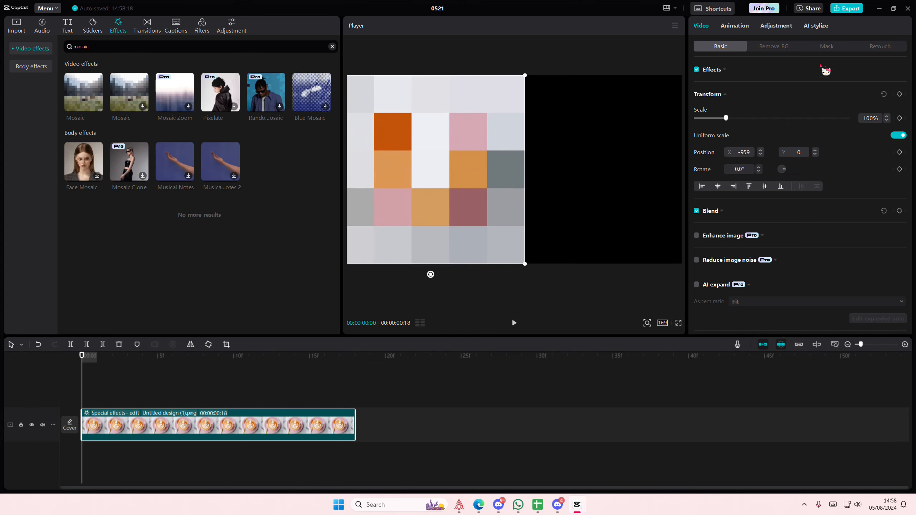
Apply a rectangle mask to the image, shrunk to 200 by 200 and placed over the dark orange mosaic block
left_click(825, 47)
left_click(844, 99)
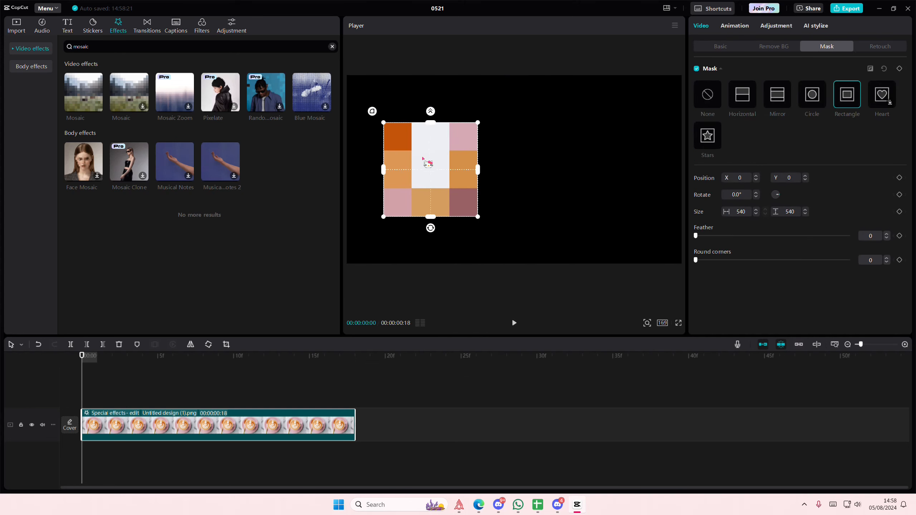
left_click_drag(425, 160, 404, 156)
left_click_drag(450, 201, 412, 175)
Duplicate the masked clip and place the copy, framing a light orange block, directly below the dark orange square
key("ctrl+c")
key("ctrl+v")
left_click(718, 48)
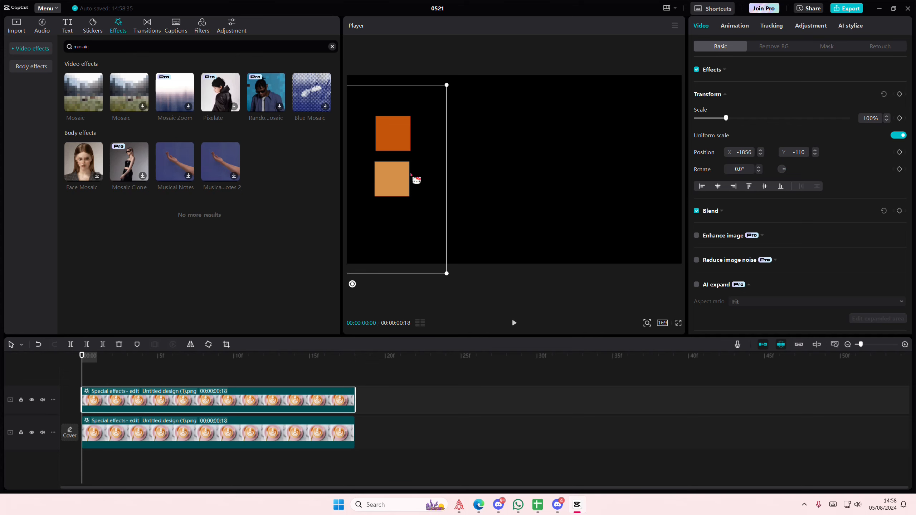
Add a third copy of the clip, mask its mauve block, and place it beside the dark orange square
key("ctrl+v")
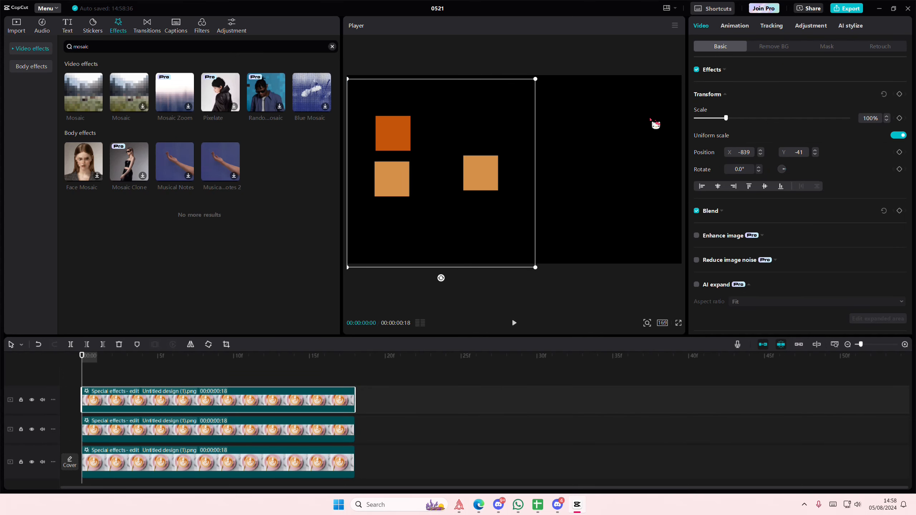
left_click(827, 46)
mouse_move(501, 184)
left_mouse_down()
mouse_move(475, 206)
mouse_move(501, 221)
mouse_move(440, 139)
mouse_move(532, 197)
mouse_move(445, 188)
mouse_move(513, 185)
left_mouse_up()
left_click(729, 49)
Try to frame the tan block in a fourth copy below the mauve square, and delete that copy
key("ctrl+v")
left_click(839, 48)
left_click(718, 47)
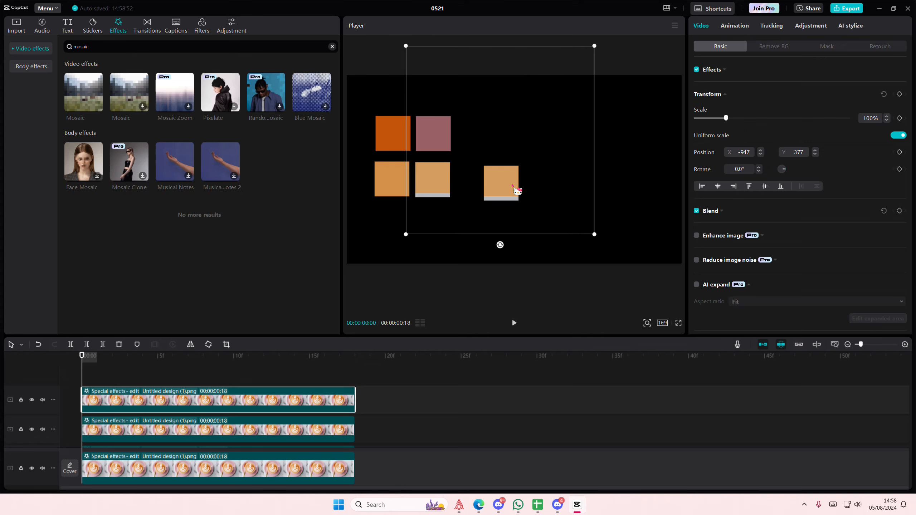
key("ctrl+z")
left_click(826, 46)
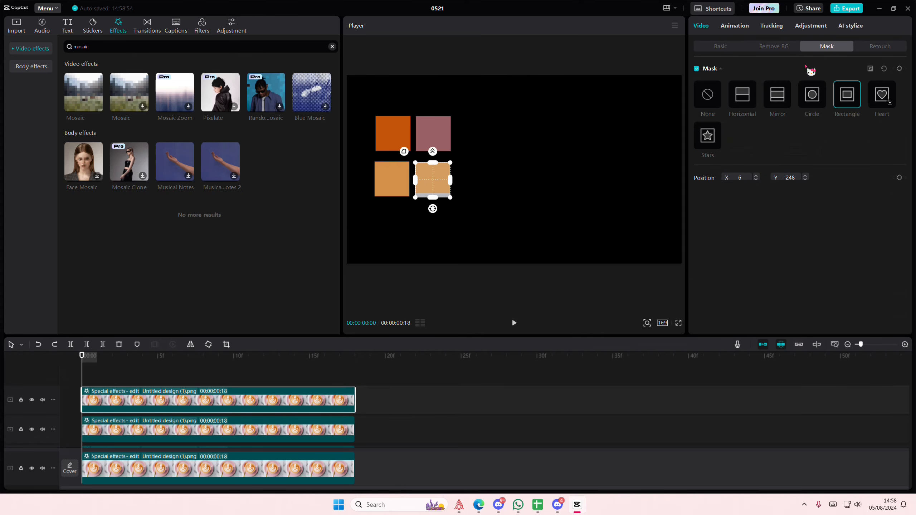
left_click_drag(437, 191, 438, 188)
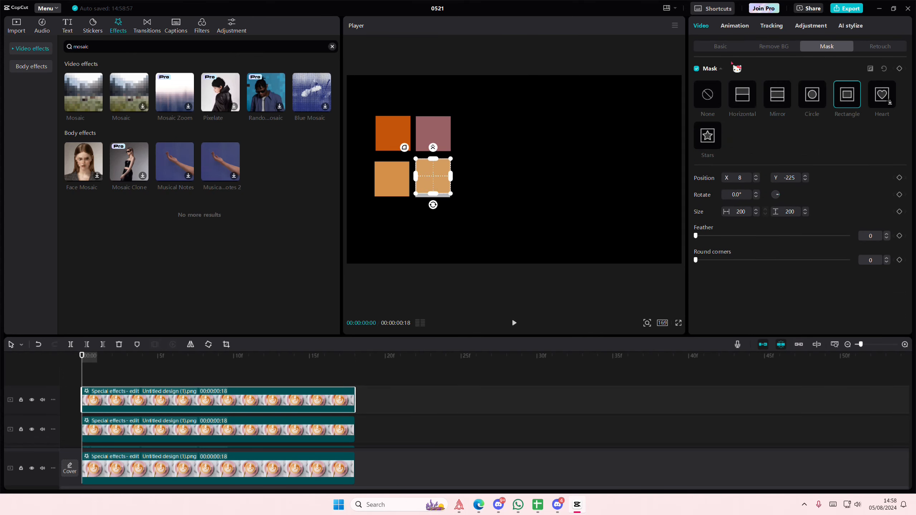
left_click(720, 47)
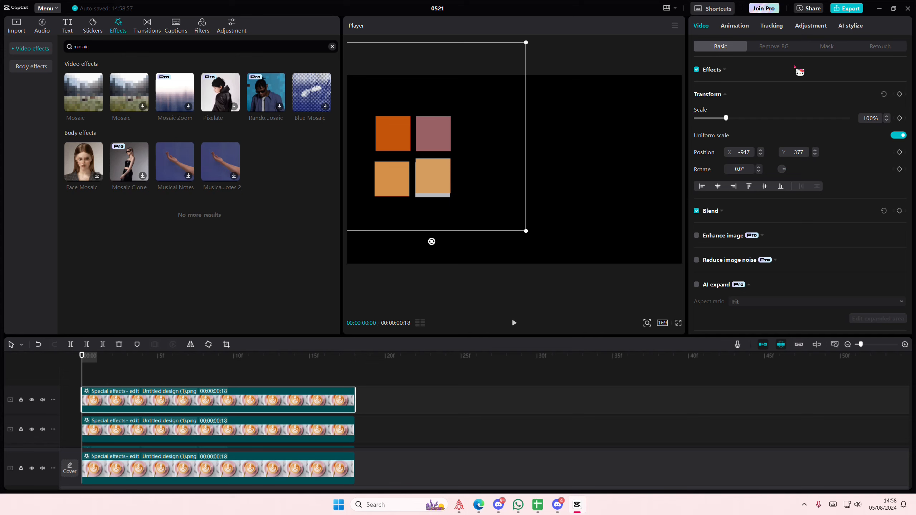
left_click_drag(430, 181, 447, 193)
left_click(422, 209)
key("Delete")
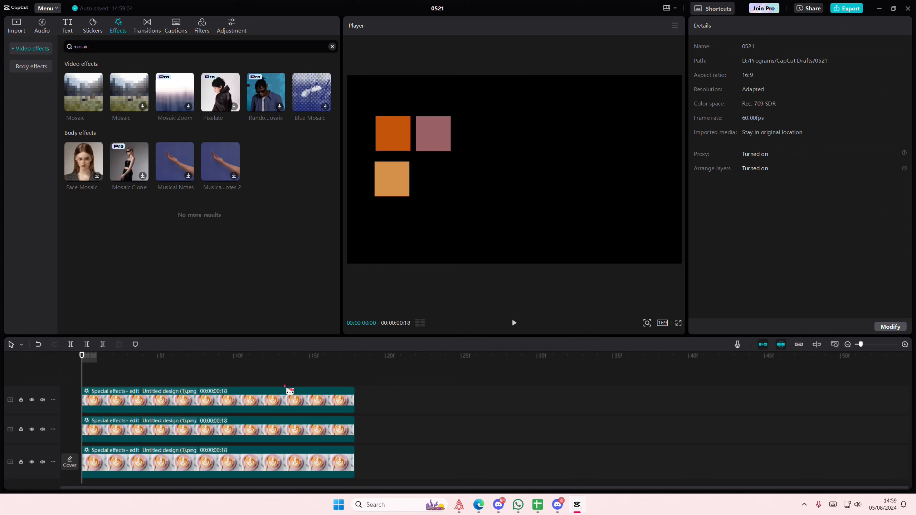
Duplicate the top clip, mask its pink block, and place this square below the mauve one
left_click(274, 396)
key("ctrl+c")
key("ctrl+v")
left_click_drag(434, 151, 477, 170)
left_click(827, 46)
left_click(847, 95)
left_click(718, 46)
Mask the pale lavender block in a fifth copy and place this square beside the other four
left_click(843, 48)
left_click(725, 47)
left_click(819, 48)
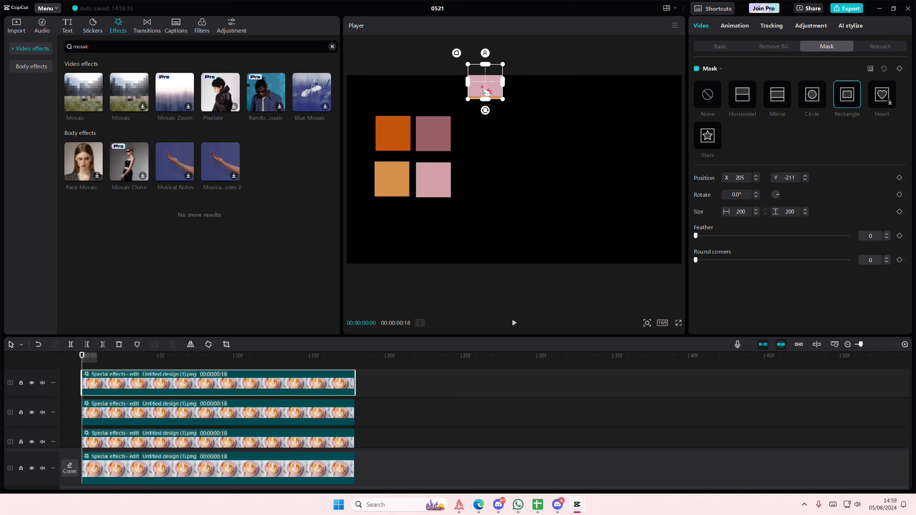
left_click(720, 46)
left_click_drag(502, 101, 478, 172)
left_click(823, 49)
left_click(715, 49)
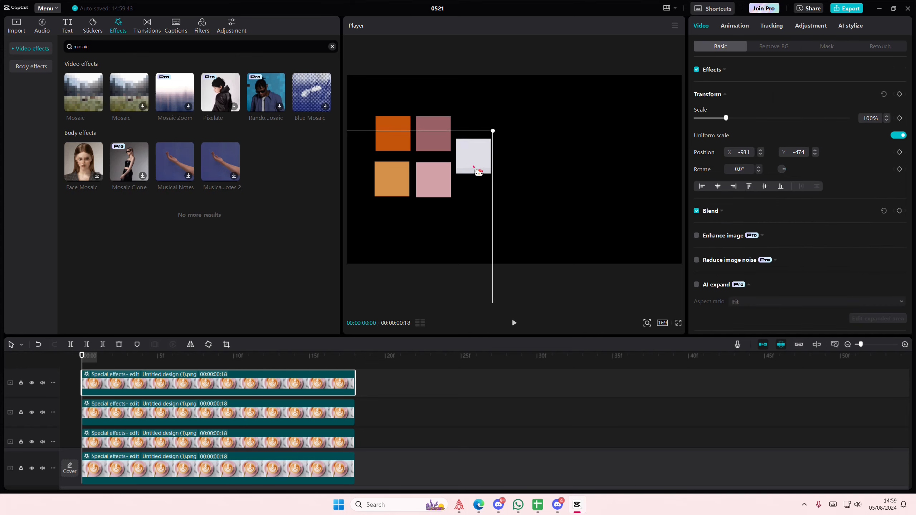
Select all the masked clips and scale them up together to 134%
scroll(382, 447, "down", 2)
left_click_drag(380, 463, 209, 261)
left_click_drag(728, 94, 738, 98)
scroll(341, 384, "up", 2)
left_click(339, 382)
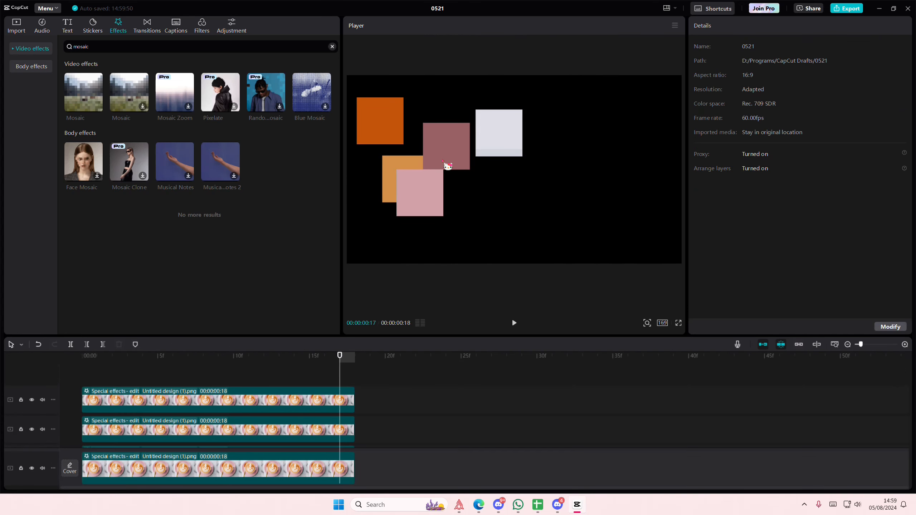
Line up the light orange, mauve and pale lavender squares, in that order, as a horizontal row in the preview
left_click_drag(479, 140, 599, 171)
left_click_drag(500, 161, 503, 136)
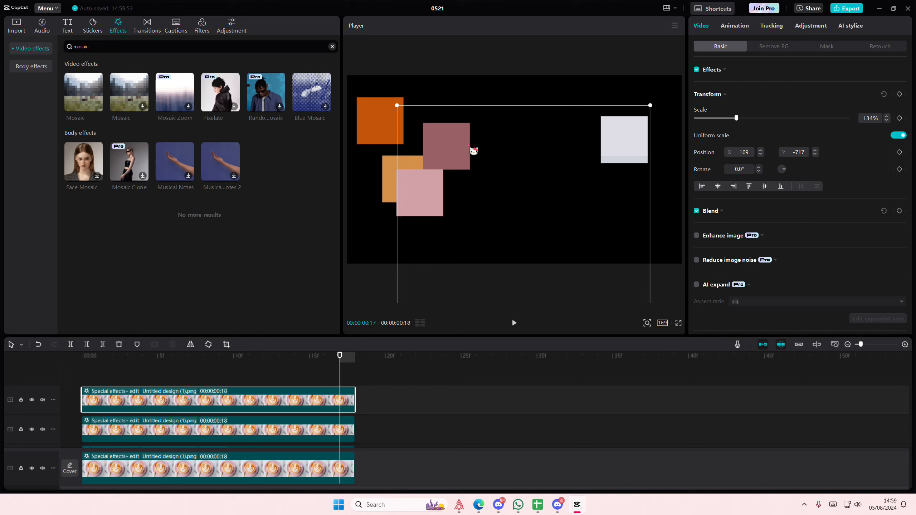
left_click_drag(384, 186, 428, 126)
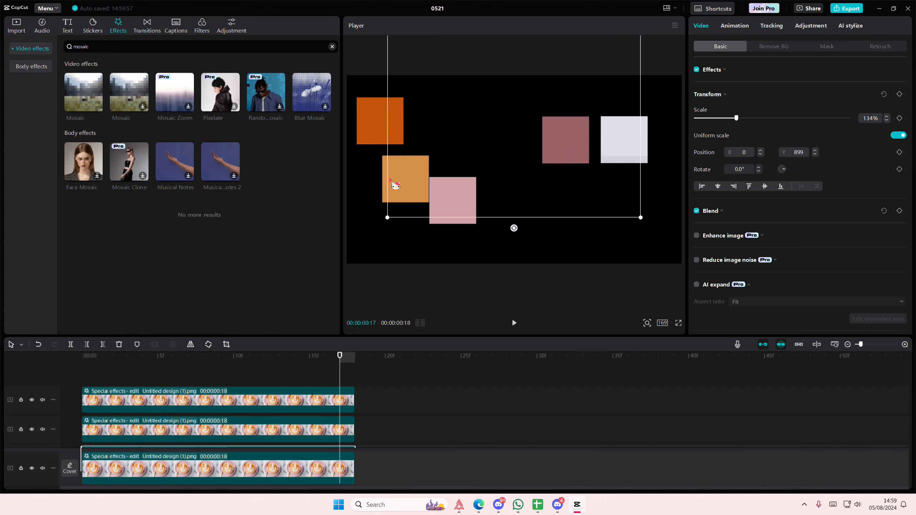
left_click_drag(369, 129, 471, 92)
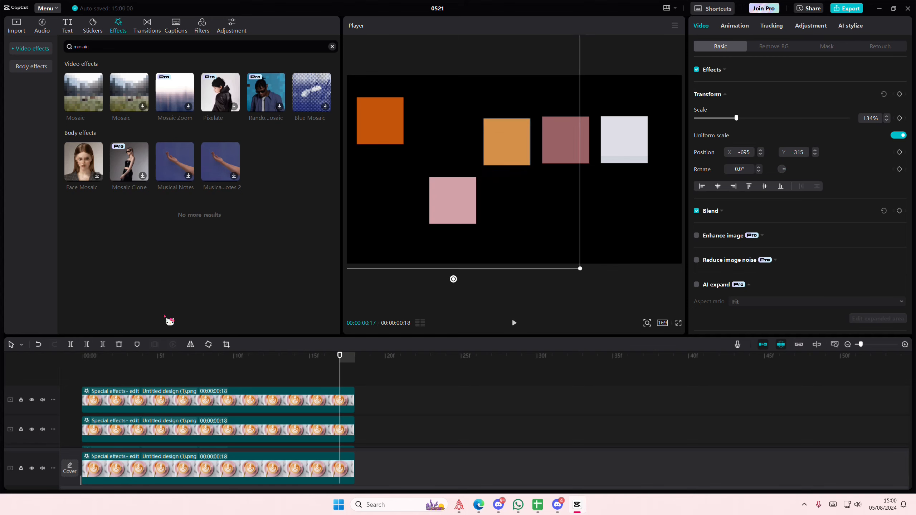
left_click_drag(362, 143, 384, 135)
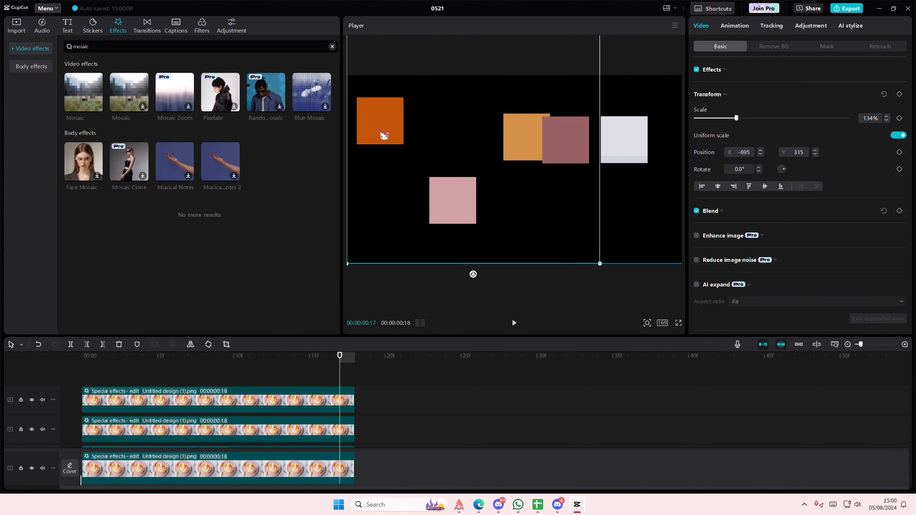
key("ctrl+z")
left_click_drag(631, 154, 607, 159)
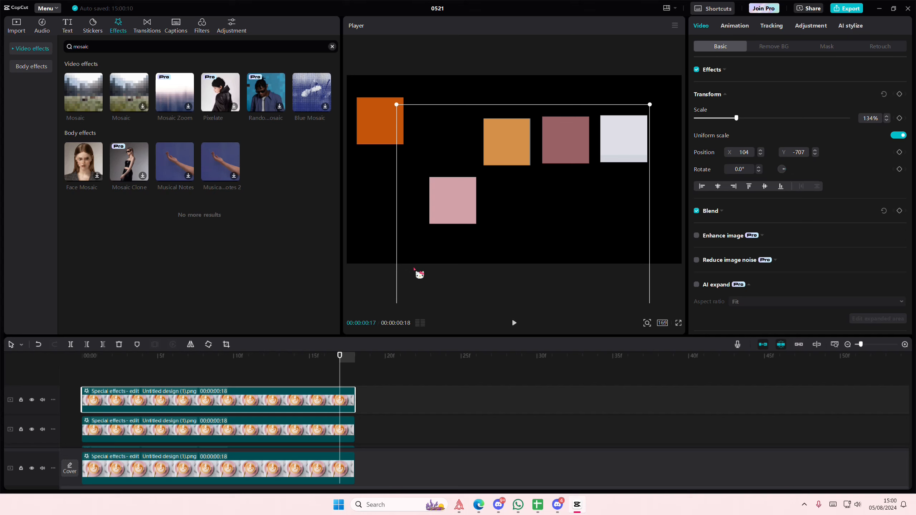
Select the pink square's clip and move it into the row beside the light orange square
scroll(249, 389, "down", 1)
left_click(274, 426)
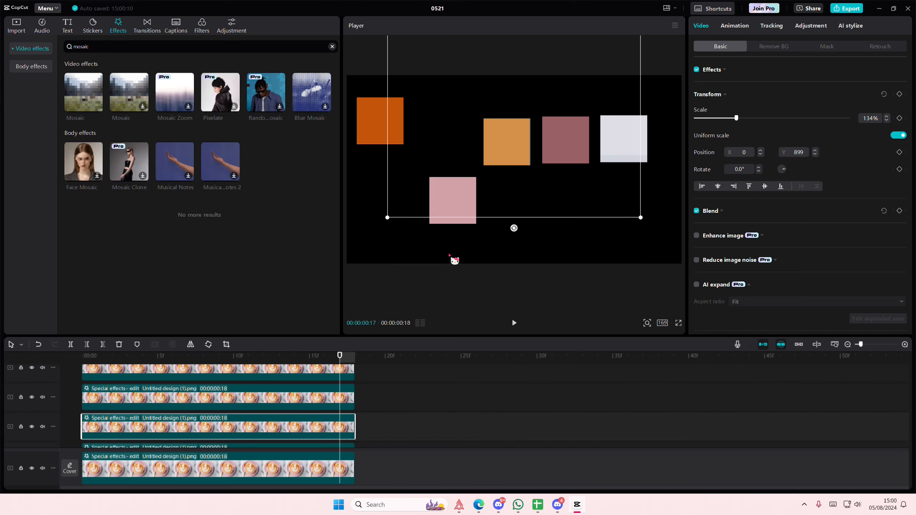
left_click(287, 405)
left_click_drag(443, 232, 445, 177)
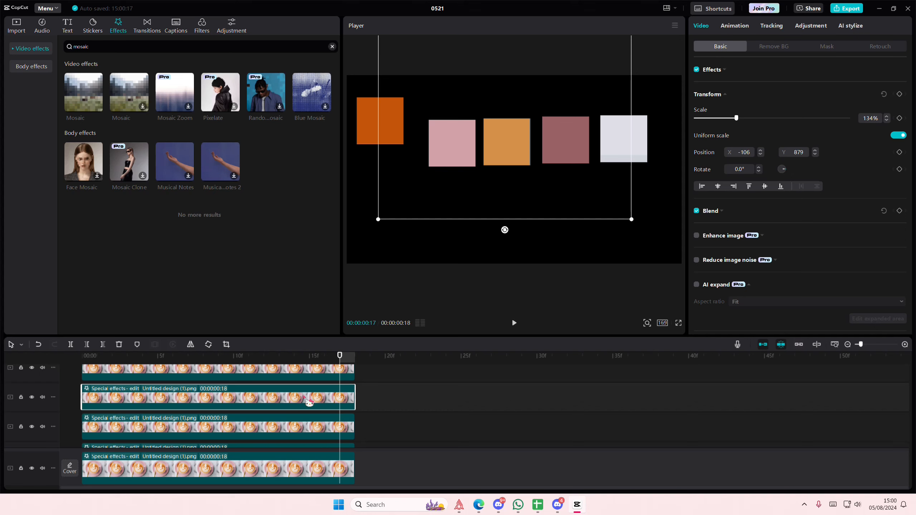
Try to find the dark orange square's clip by moving the layers one by one, undoing each move
left_click(304, 424)
left_click(305, 404)
left_click(302, 424)
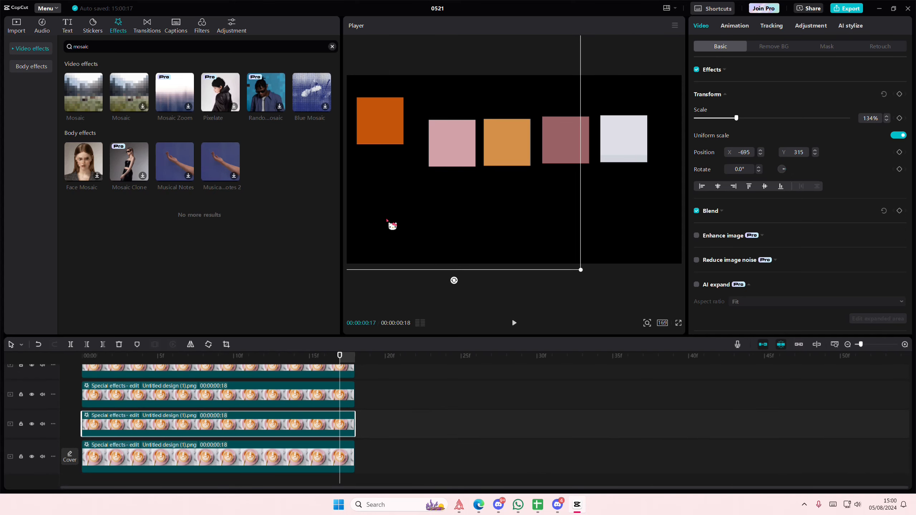
left_click_drag(393, 225, 400, 238)
key("ctrl+z")
scroll(309, 409, "down", 1)
left_click(309, 391)
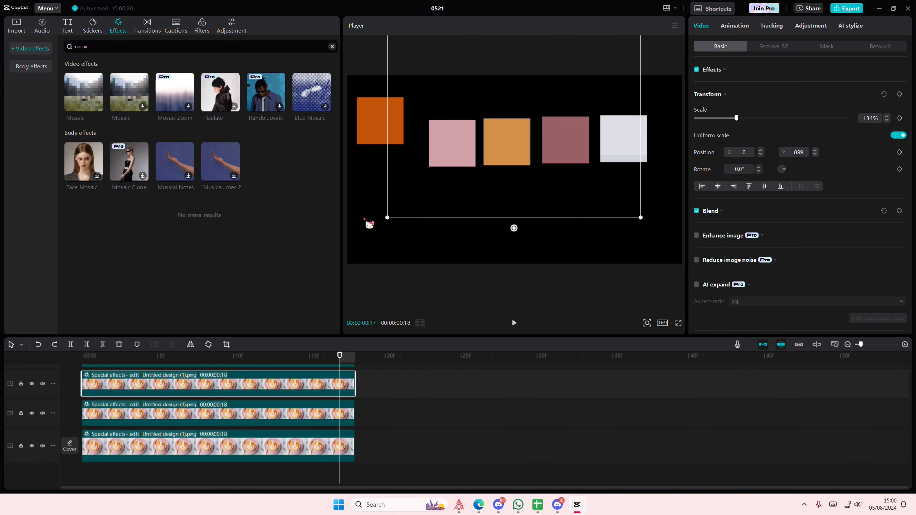
left_click_drag(364, 205, 370, 219)
key("ctrl+z")
scroll(270, 393, "up", 2)
left_click(275, 385)
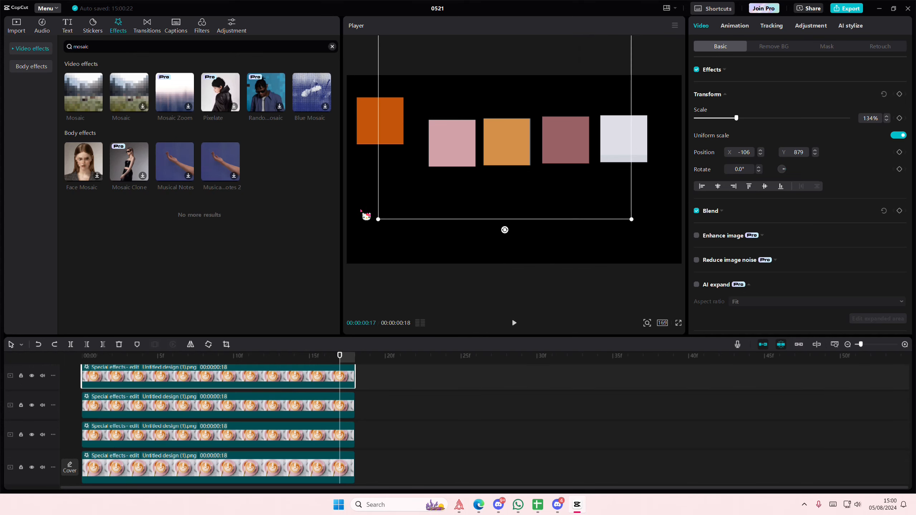
left_click_drag(371, 159, 387, 180)
key("ctrl+z")
left_click(264, 390)
left_click(265, 404)
key("ctrl+z")
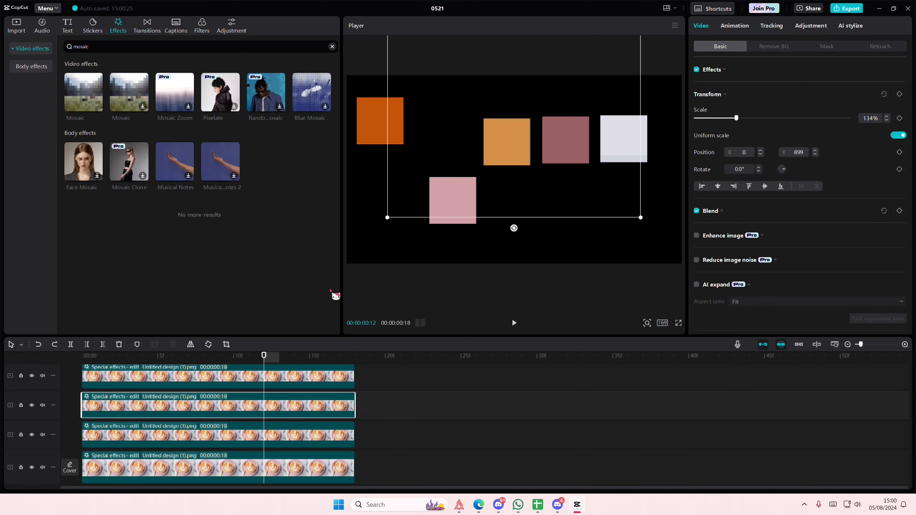
key("ctrl+shift+z")
scroll(273, 388, "up", 2)
left_click(271, 371)
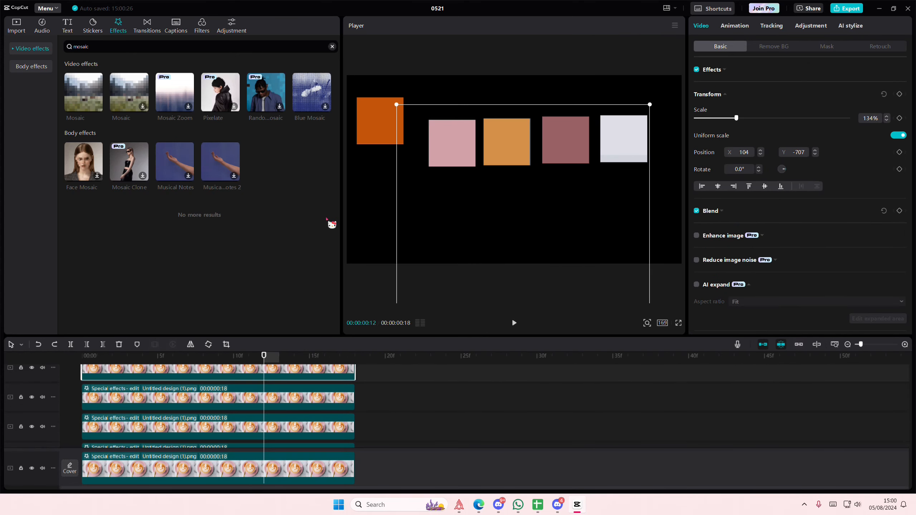
left_click_drag(370, 163, 373, 185)
key("ctrl+z")
Select the main track clip and move the dark orange square into the row beside the pink one
scroll(266, 407, "down", 1)
left_click(278, 405)
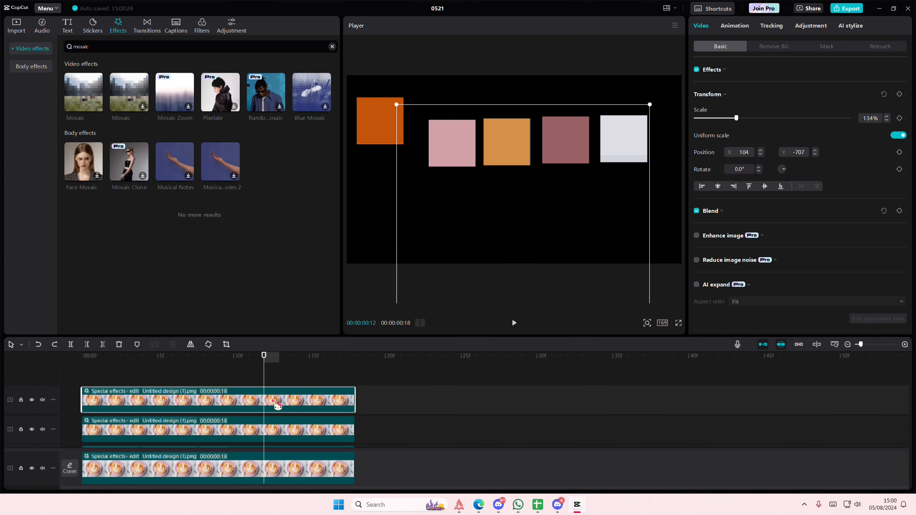
left_click(292, 468)
left_click_drag(376, 149, 392, 174)
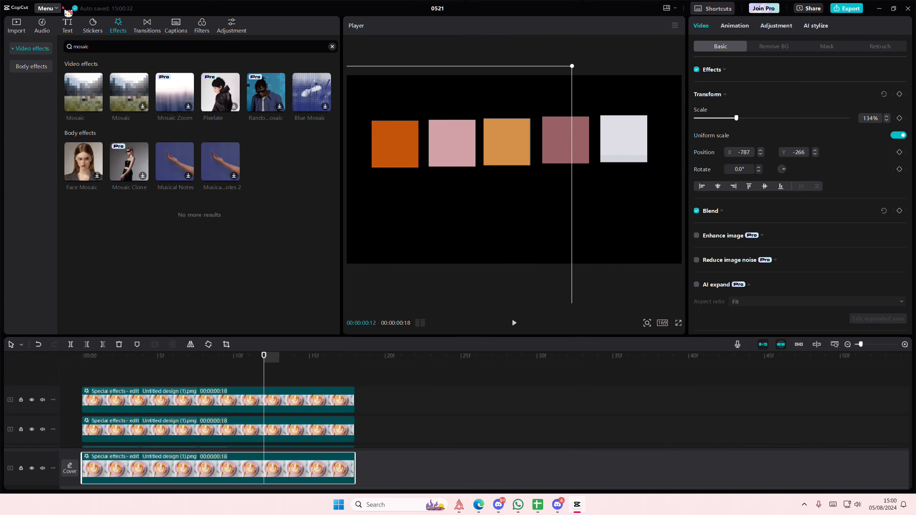
Add a default text layer above the image clips and move it below the row of color squares
left_click(67, 25)
left_click_drag(83, 68, 84, 375)
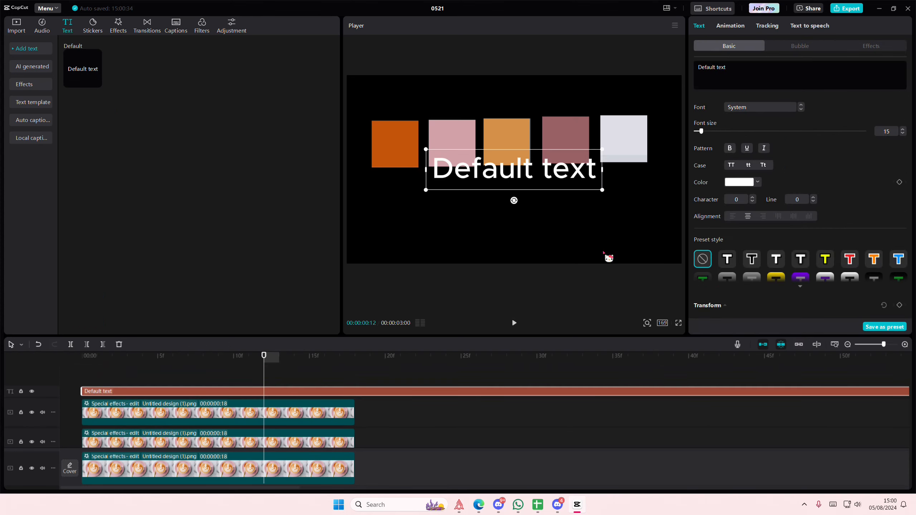
left_click_drag(583, 178, 581, 220)
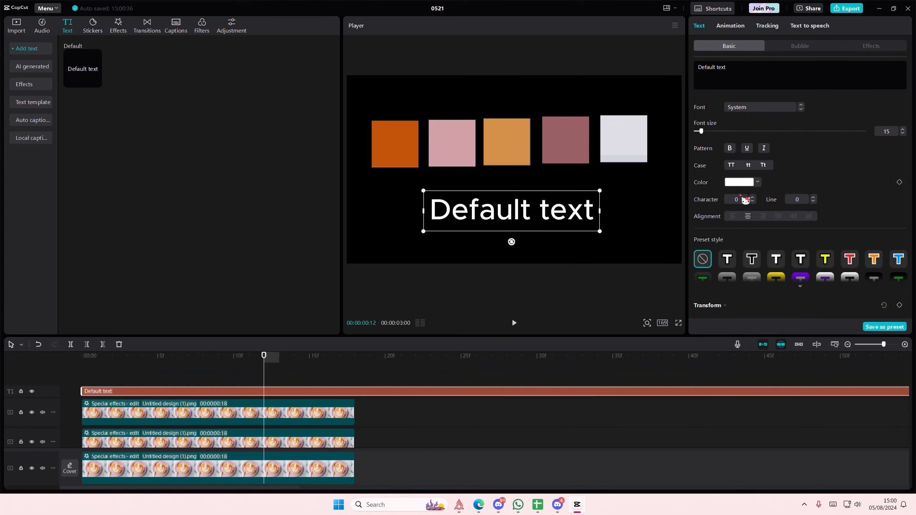
Sample the dark orange square as the text color and replace the text with its hex code, "c35409"
left_click(757, 184)
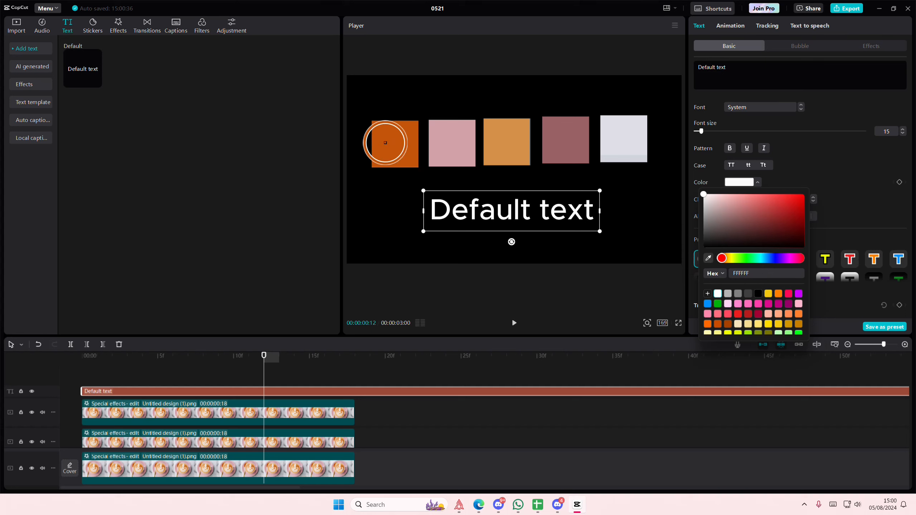
left_click(386, 142)
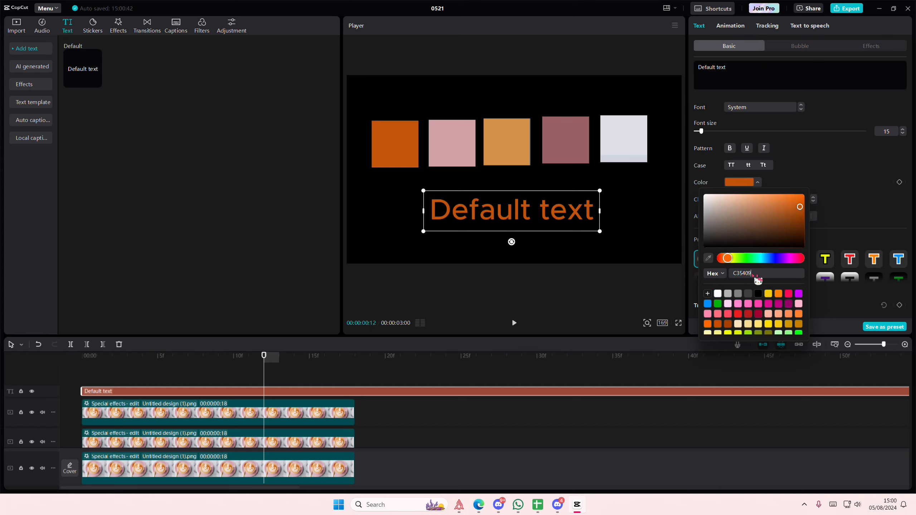
left_click_drag(740, 69, 673, 64)
type("c35409")
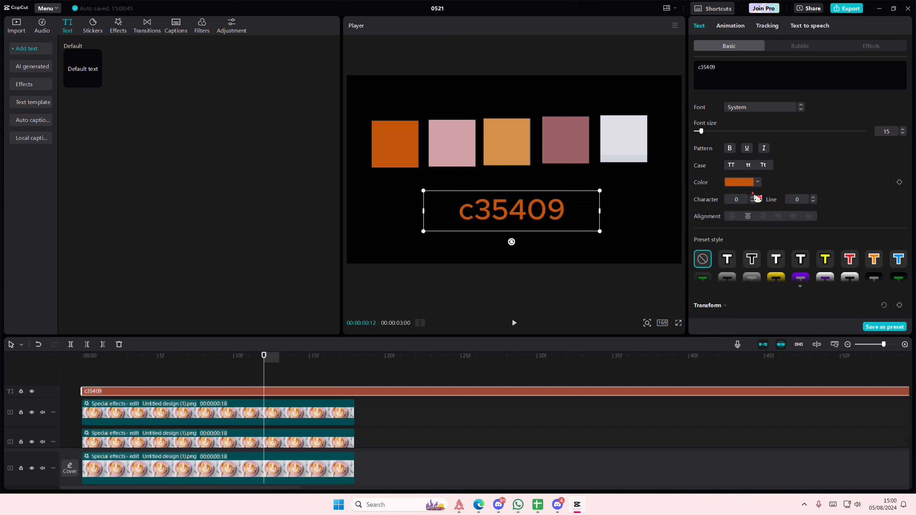
Change the text color to black (000000) and capitalize the first letter so the label reads "C35409"
left_click(755, 183)
left_click_drag(796, 210, 799, 276)
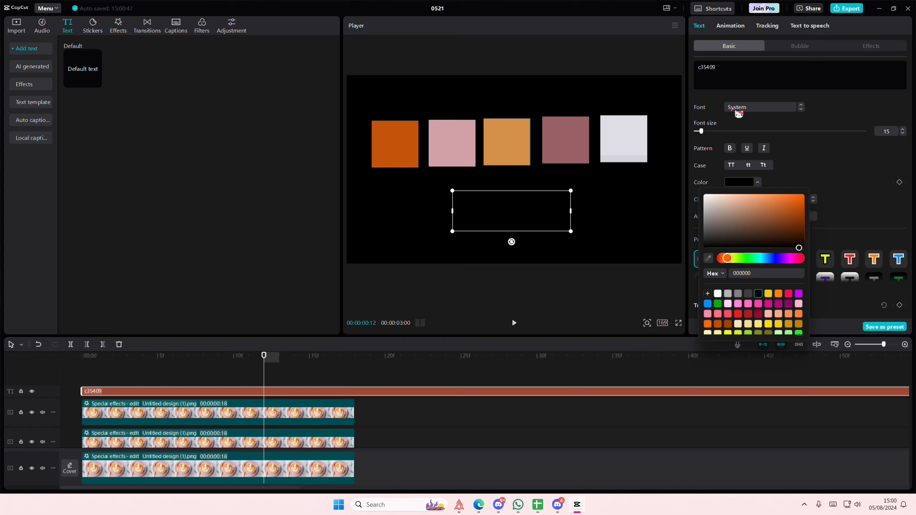
left_click(702, 72)
type("C")
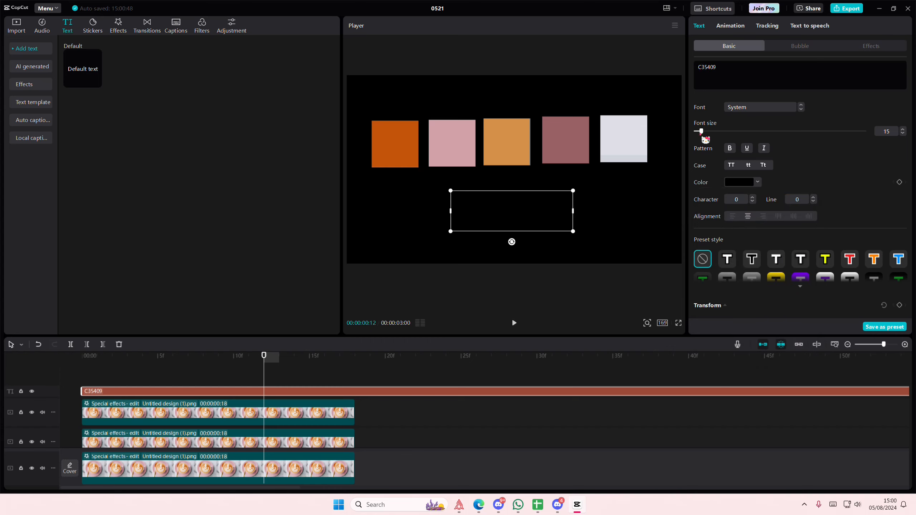
Shrink the C35409 label to the width of the dark orange square and center it inside that square
left_click_drag(542, 205, 434, 143)
left_click_drag(464, 170, 407, 155)
left_click_drag(395, 147, 407, 150)
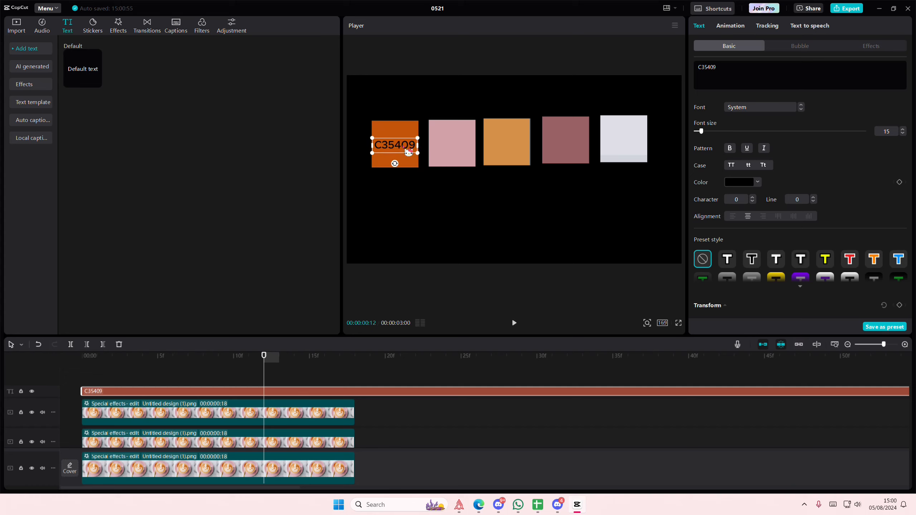
Paste a copy of the C35409 label, align it with the start of the timeline, and place it just below the pink square
key("ctrl+v")
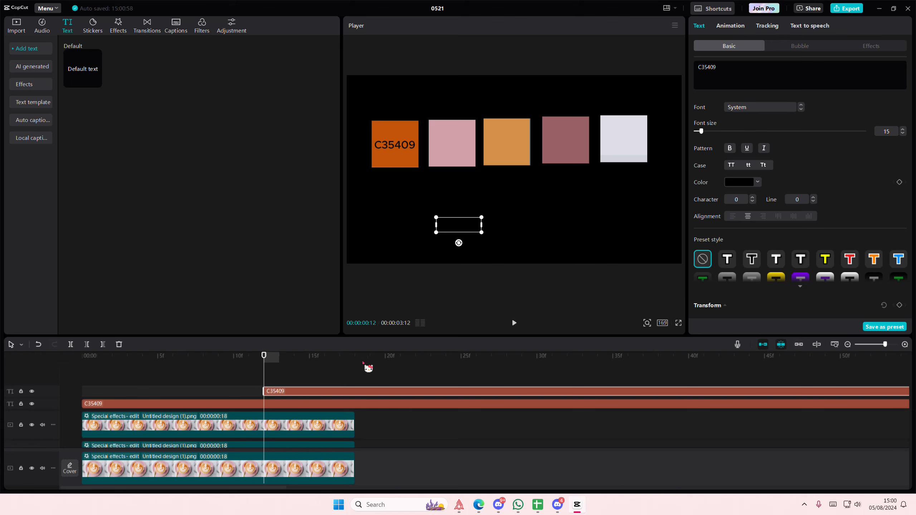
left_click_drag(347, 394, 166, 390)
left_click_drag(454, 227, 456, 161)
Sample the pink square as the copied label's text color and replace its text with the hex code "d2a2a8"
left_click(753, 182)
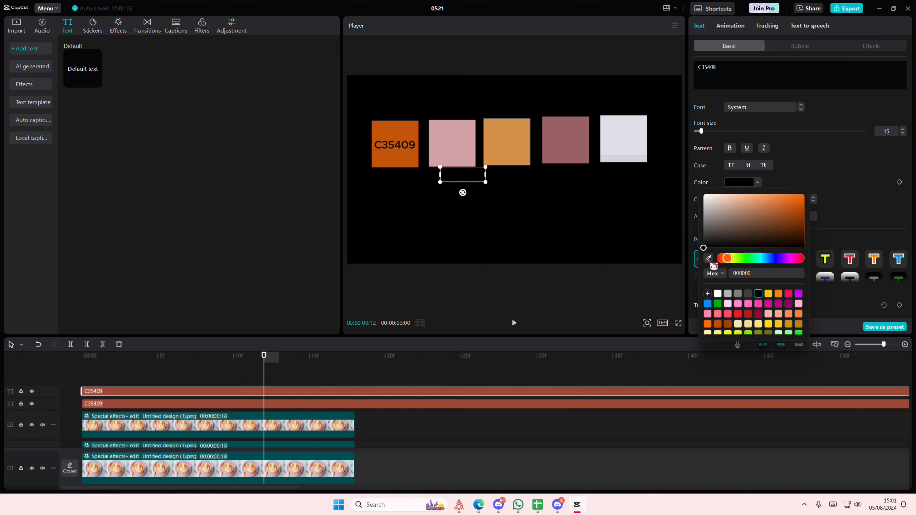
left_click(708, 258)
left_click(457, 148)
double_click(734, 273)
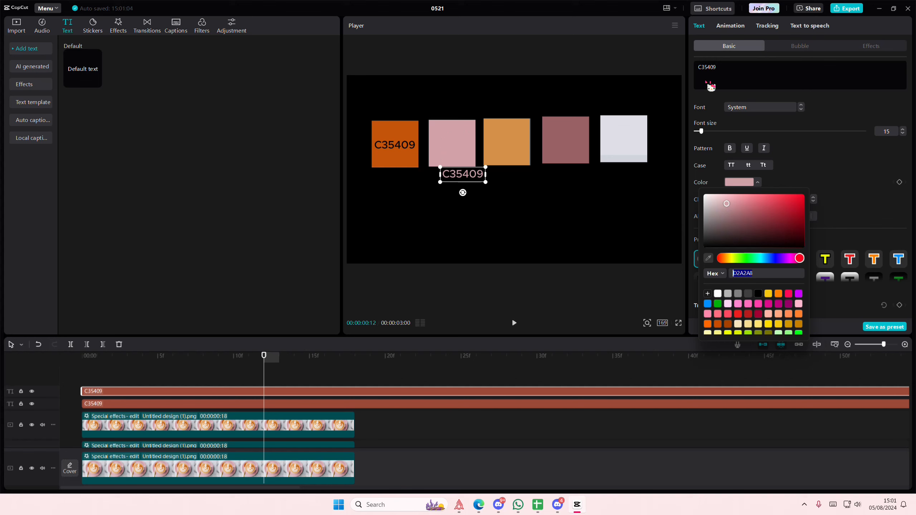
left_click(711, 86)
key("ctrl+a")
type("d2a2a8")
Turn the label into black capitals reading "D2A2A8" and center it inside the pink square
left_click(739, 182)
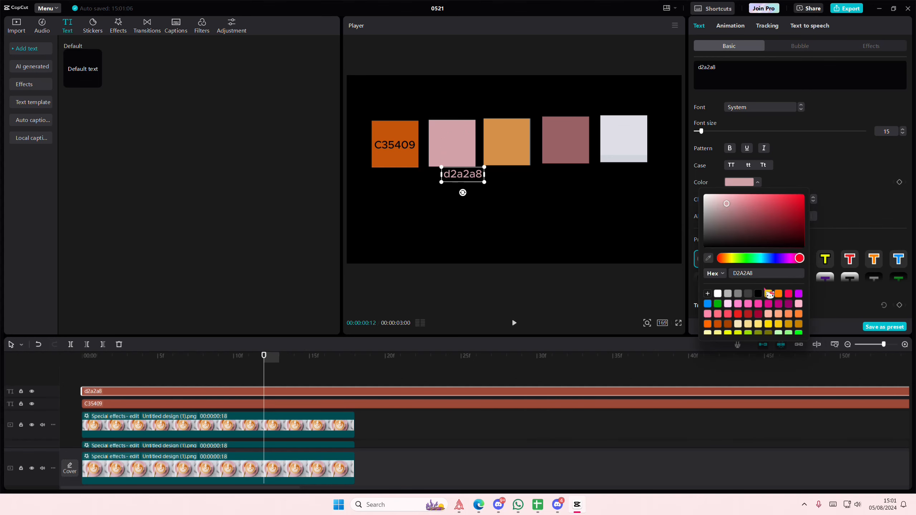
left_click(759, 294)
left_click_drag(468, 180, 457, 149)
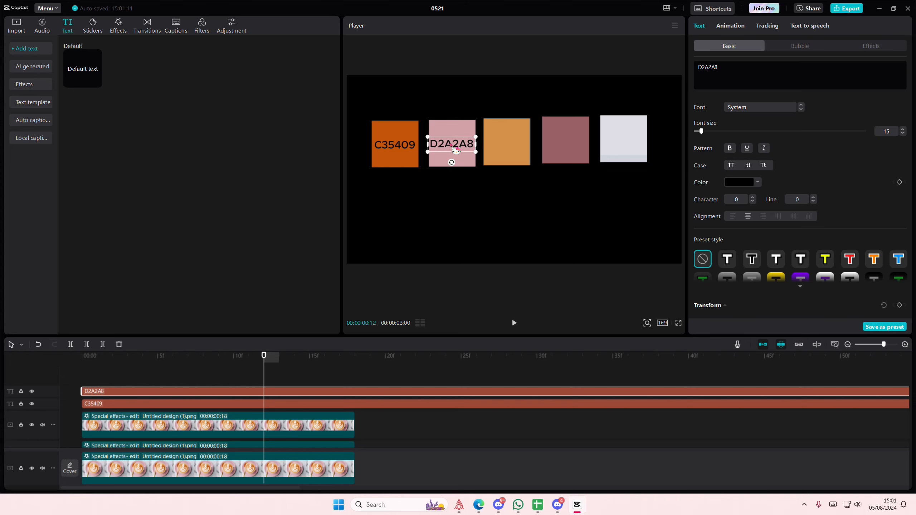
Duplicate the D2A2A8 label and change the copy's text to D49048, the hex code sampled from the light orange square
key("ctrl+c")
key("ctrl+v")
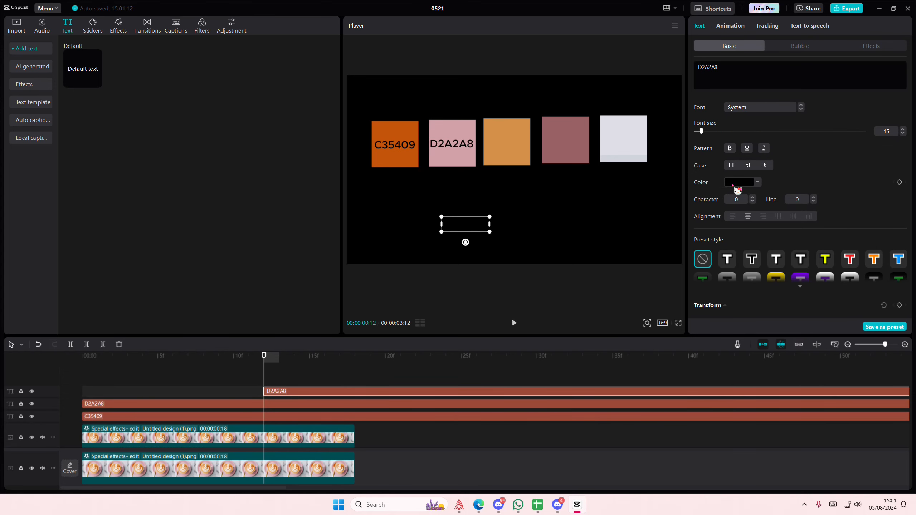
left_click(736, 183)
left_click(708, 258)
left_click(521, 158)
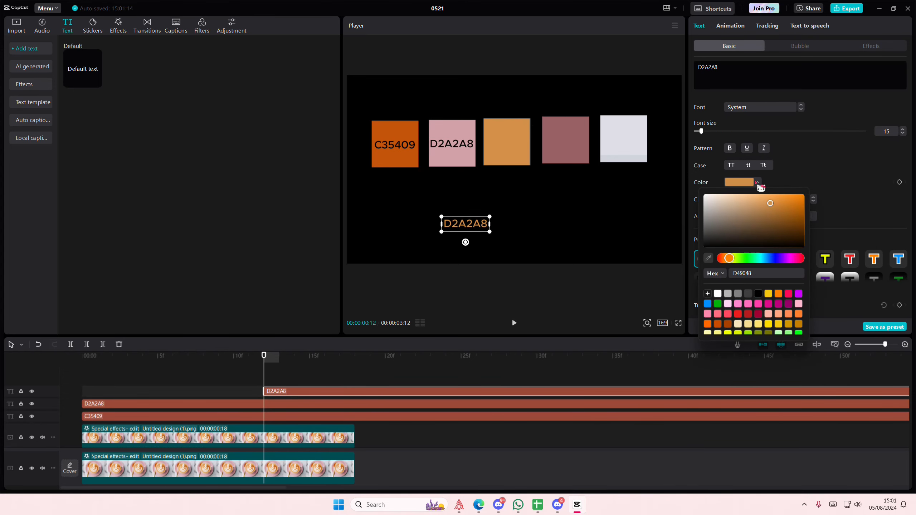
left_click_drag(753, 66, 669, 67)
key("ctrl+v")
Set the D49048 label's text color to black and center it inside the light orange square
left_click(746, 108)
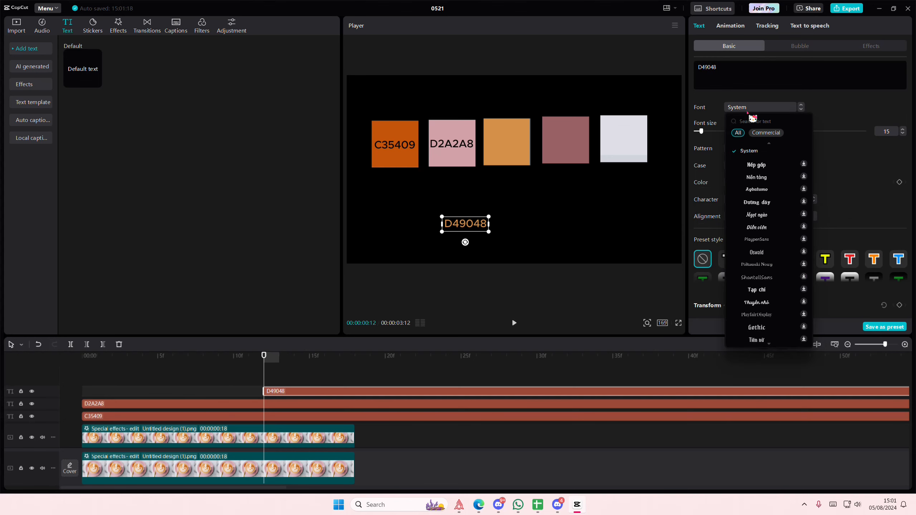
scroll(751, 193, "up", 1)
left_click(824, 142)
left_click(746, 183)
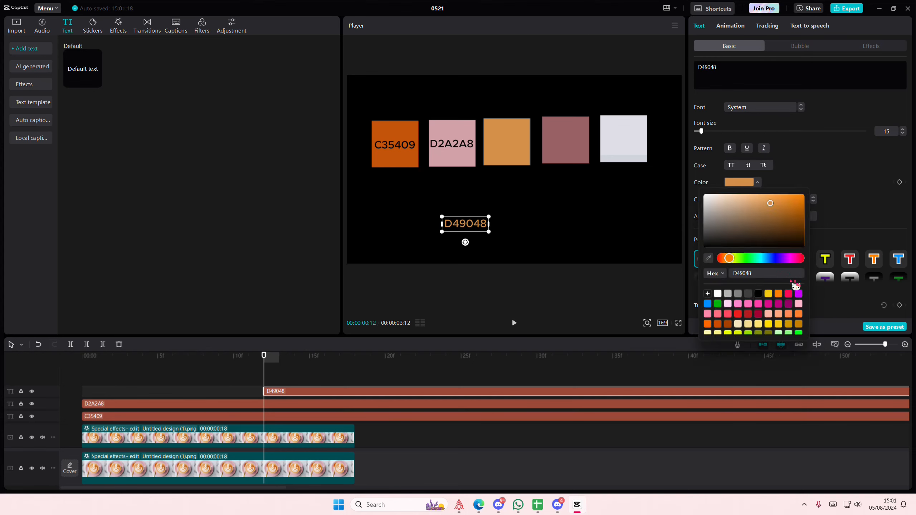
left_click(759, 294)
left_click_drag(473, 230, 512, 148)
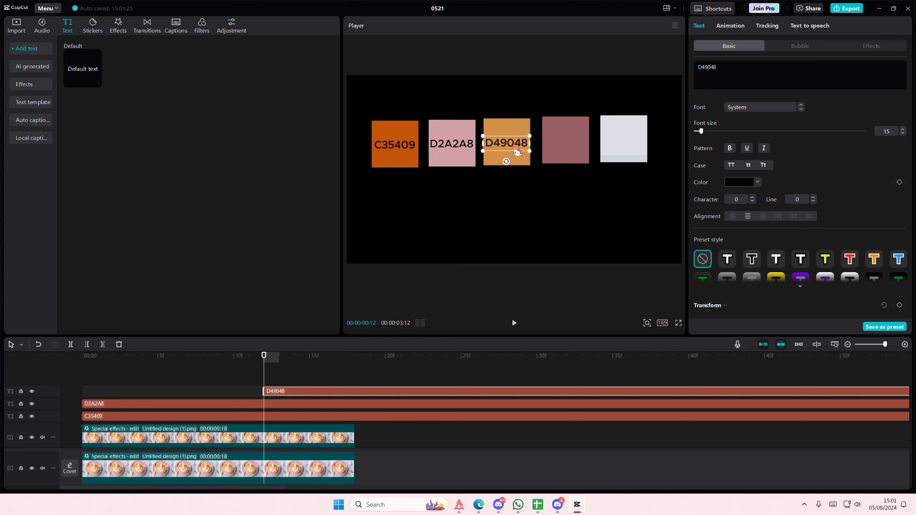
Duplicate the D49048 label and change the copy's text to 986165, the hex code sampled from the mauve square
key("ctrl+c")
key("ctrl+v")
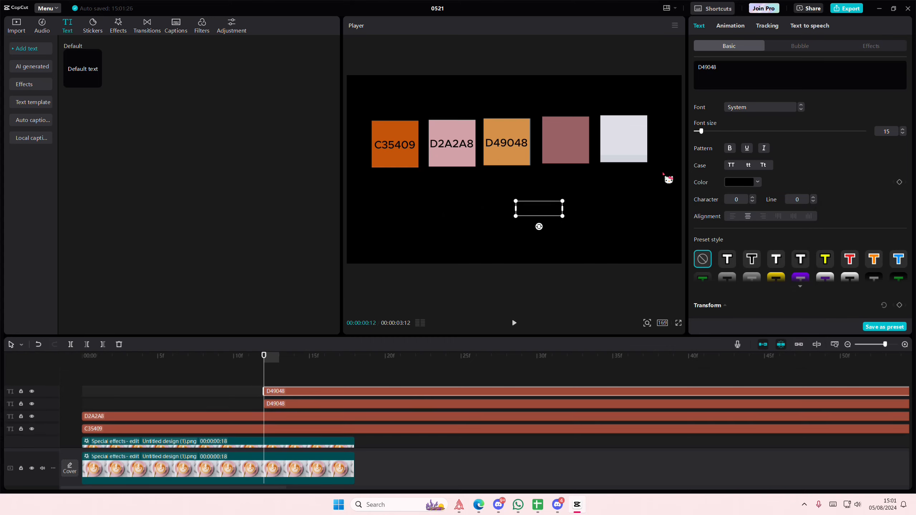
left_click(748, 182)
left_click(708, 258)
left_click(561, 144)
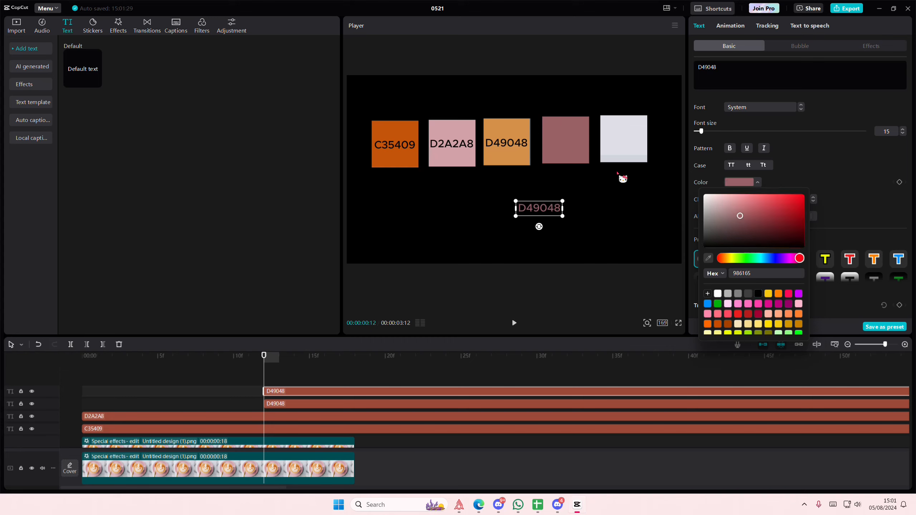
left_click(764, 276)
key("ctrl+a")
key("ctrl+v")
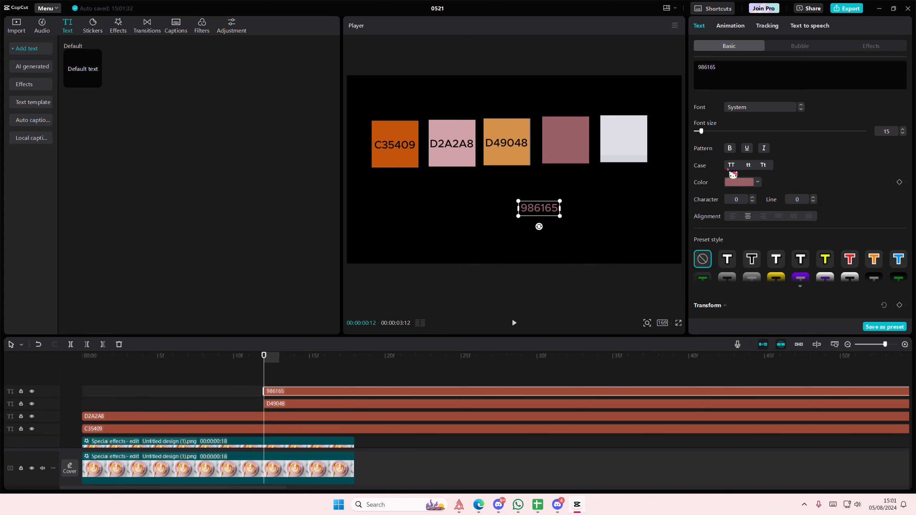
Set the 986165 label's text color to black and center it inside the mauve square
left_click(739, 182)
left_click_drag(740, 217, 687, 266)
left_click_drag(541, 216, 575, 151)
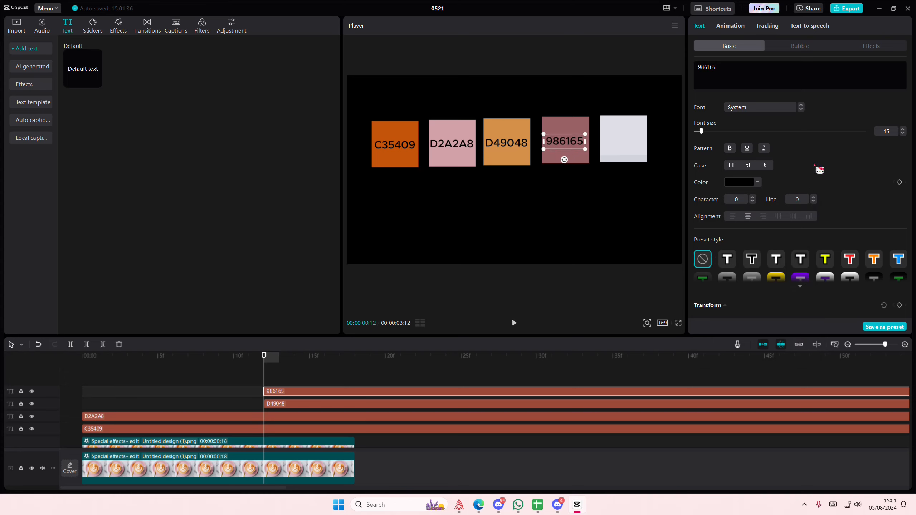